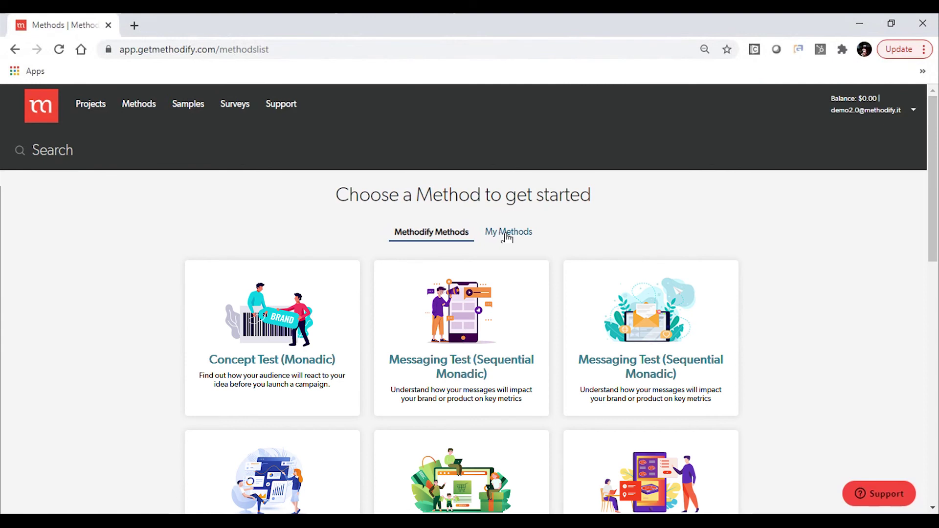
Build a custom method from My Methods and set up its project with the name "Test 1" in English
click(507, 238)
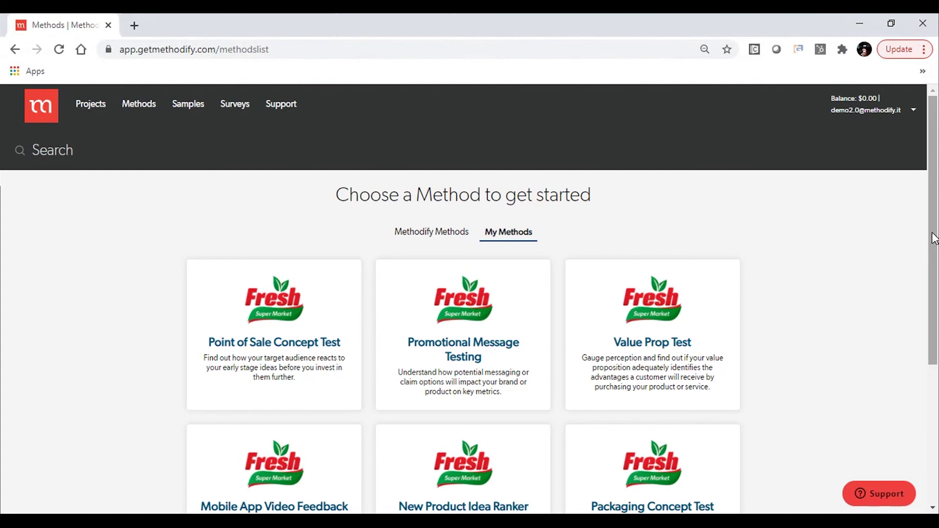
drag(933, 237, 935, 325)
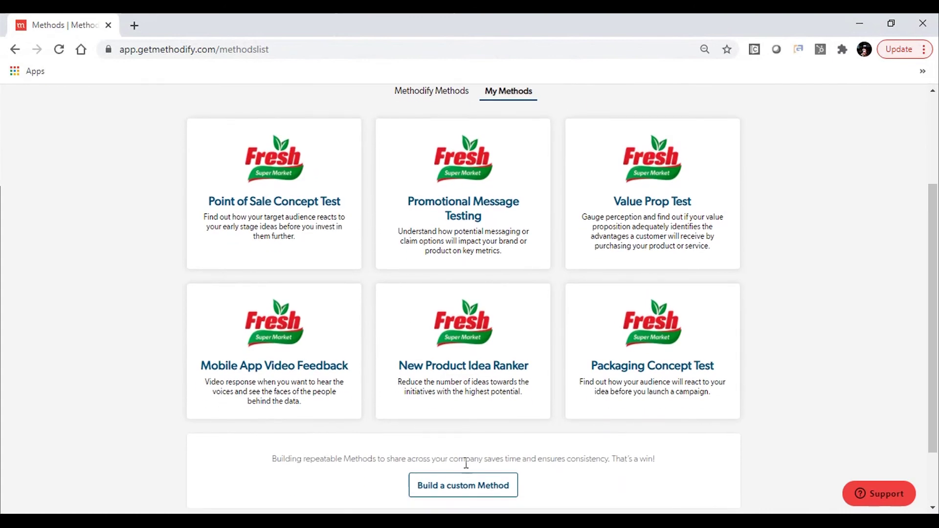
click(453, 487)
click(249, 246)
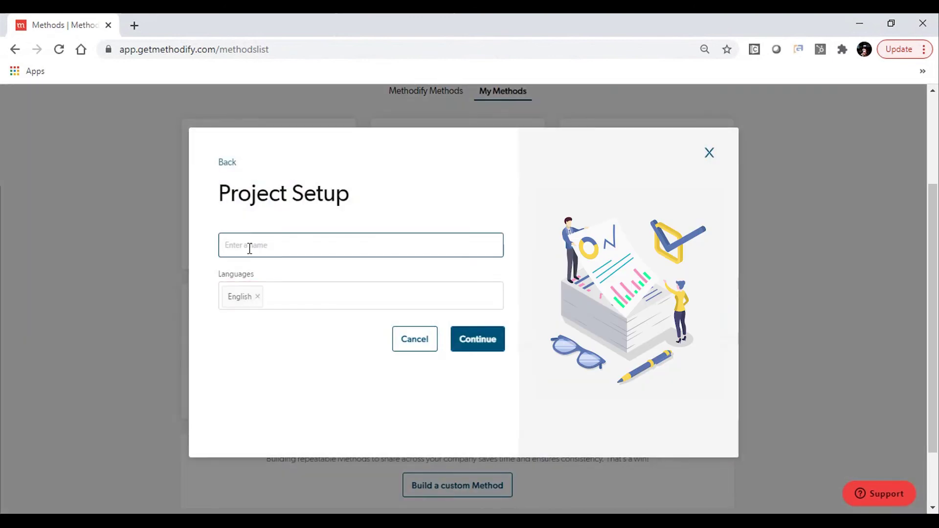
text(Test 1)
click(474, 342)
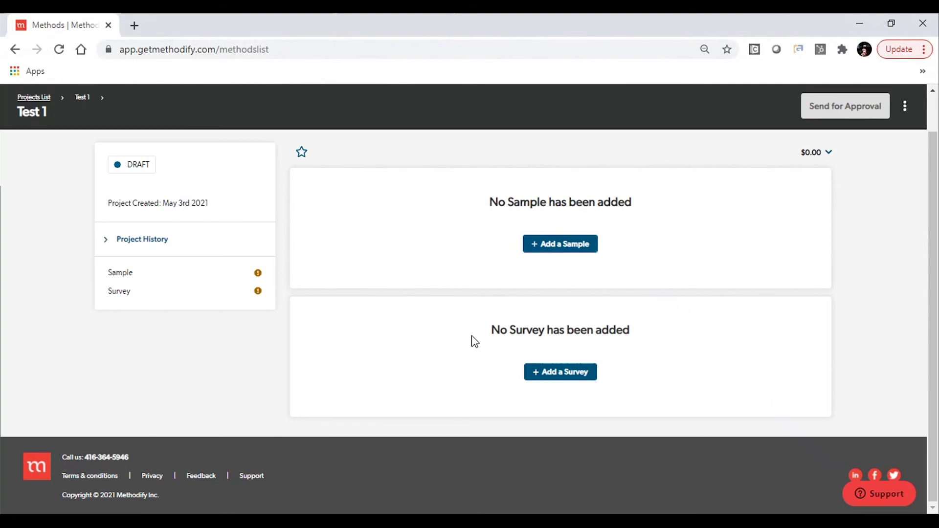
Add the "USA Gen Pop 1000" sample to the project from your own sample templates
click(565, 249)
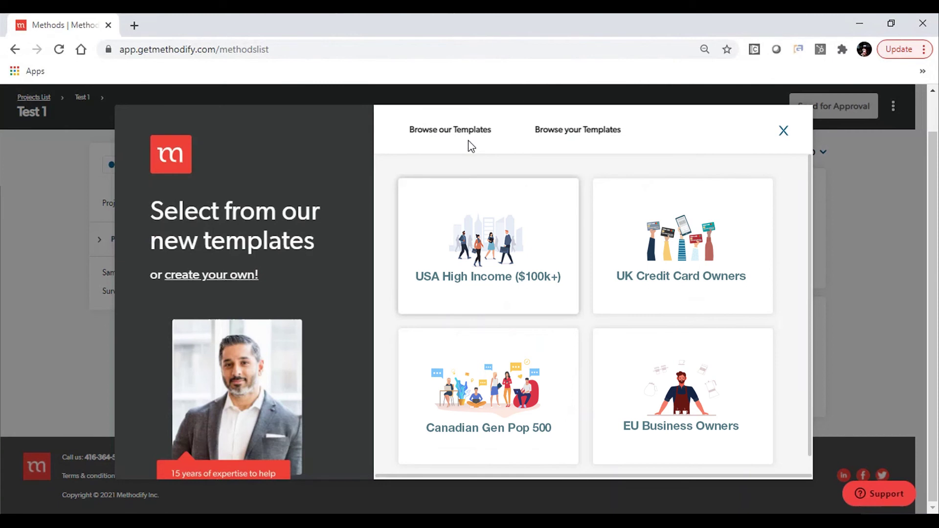
click(572, 132)
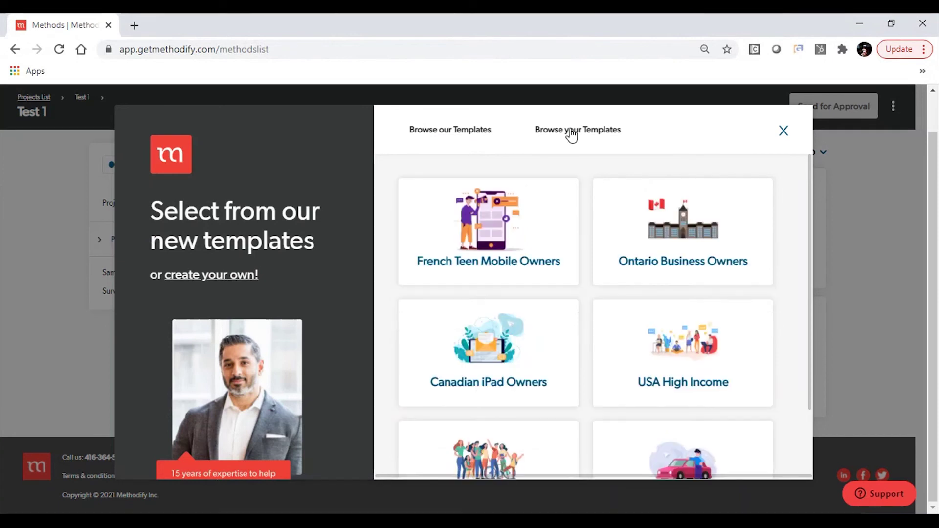
scroll(811, 197, down, 1)
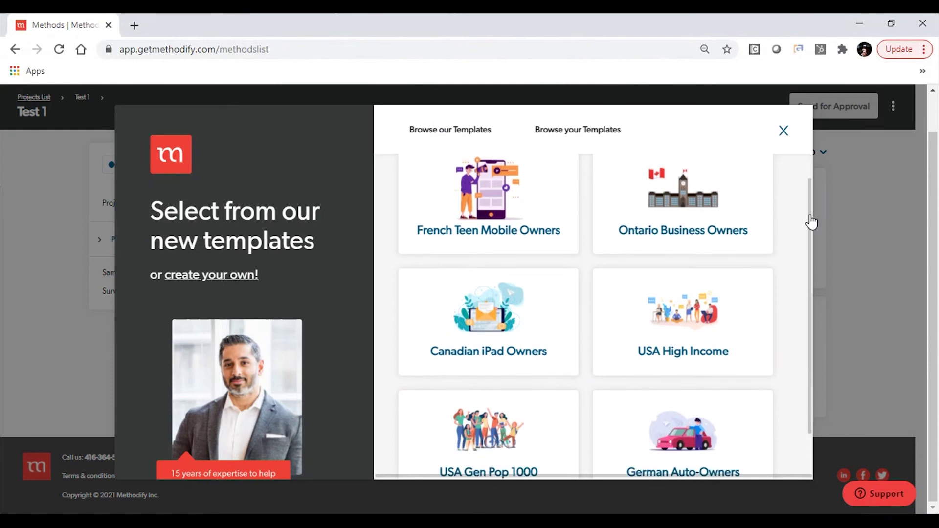
click(486, 419)
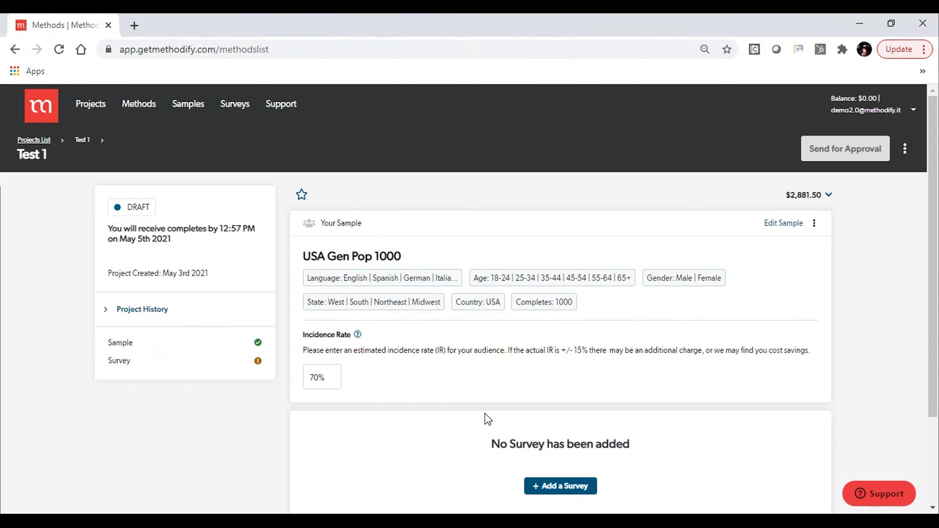
Add the "Concept Test - Space Boots - Monadic" survey to the project from your own survey templates
click(555, 489)
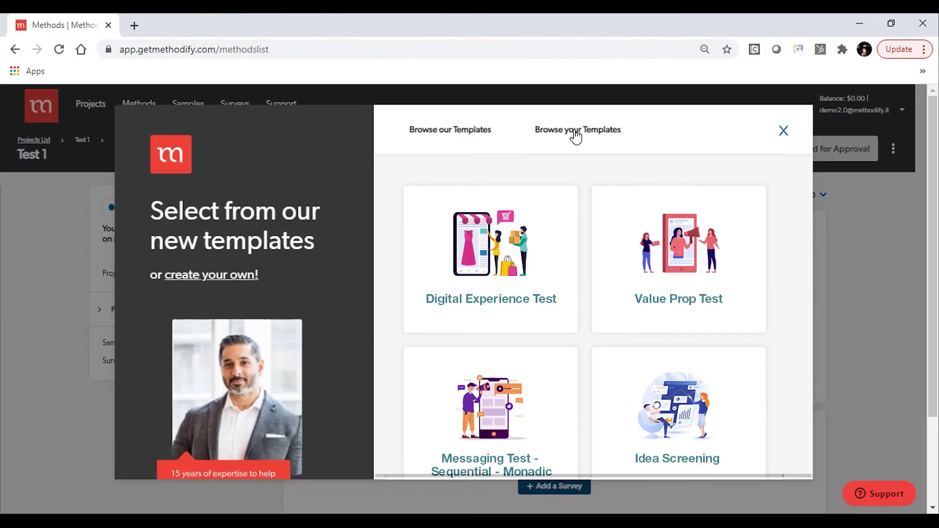
click(576, 133)
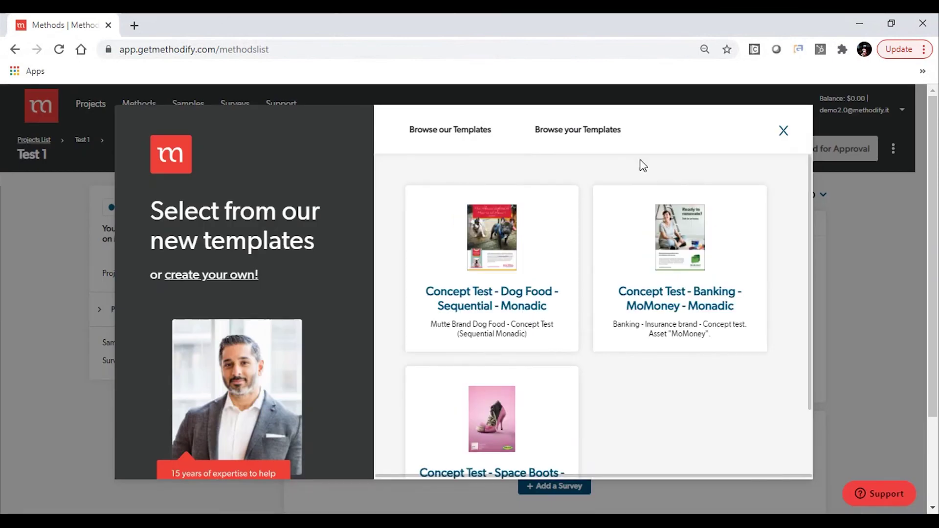
drag(813, 208, 813, 241)
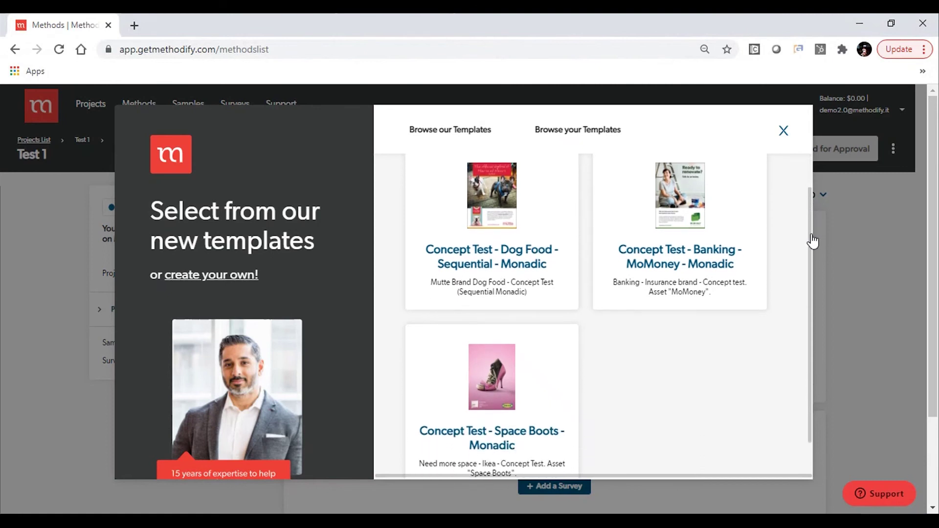
click(487, 381)
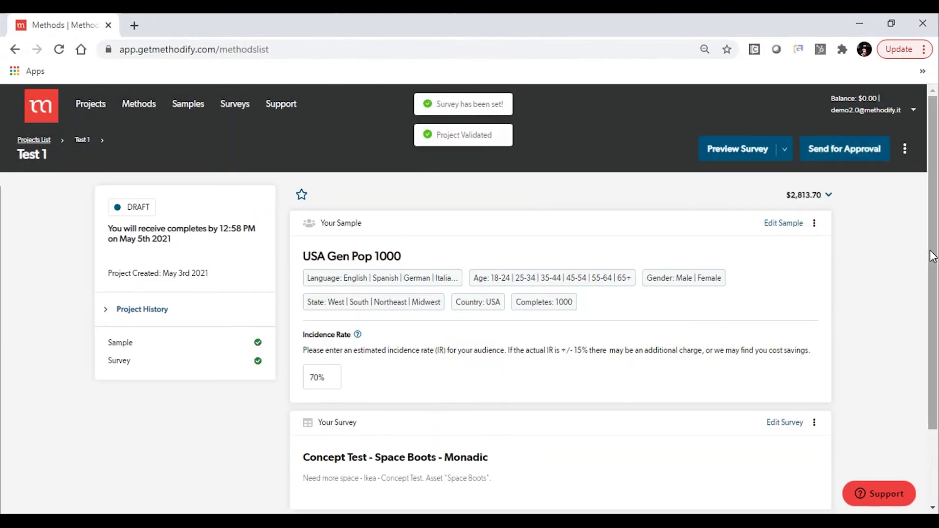
scroll(934, 256, down, 1)
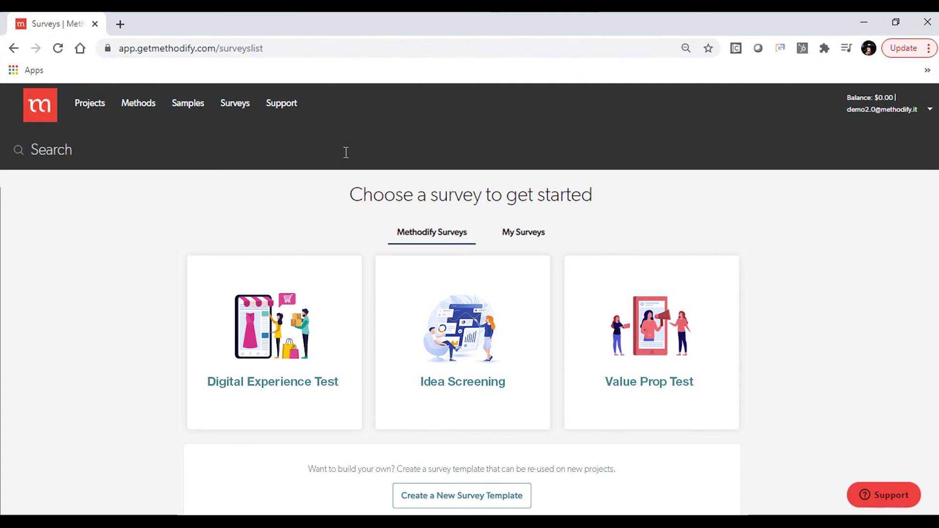
Open the "Concept Test - Space Boots - Monadic" template from My Surveys for editing
click(517, 233)
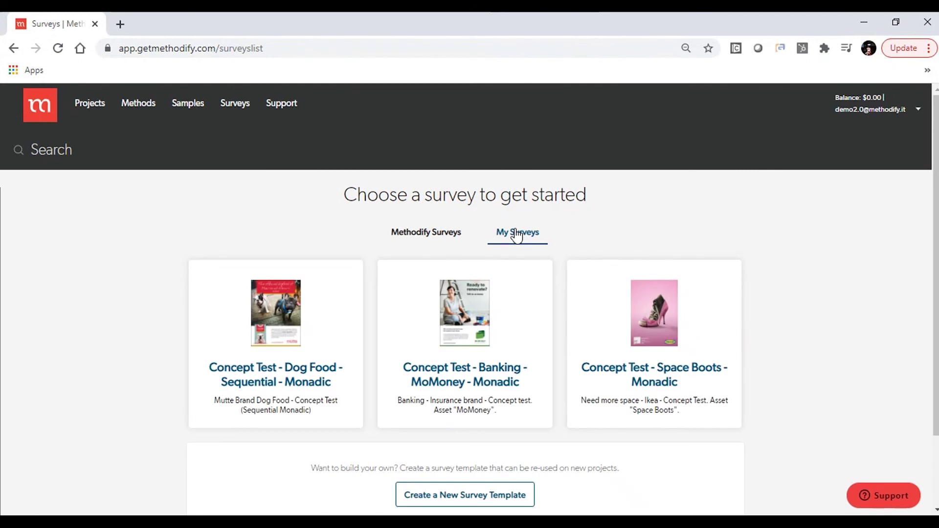
click(661, 315)
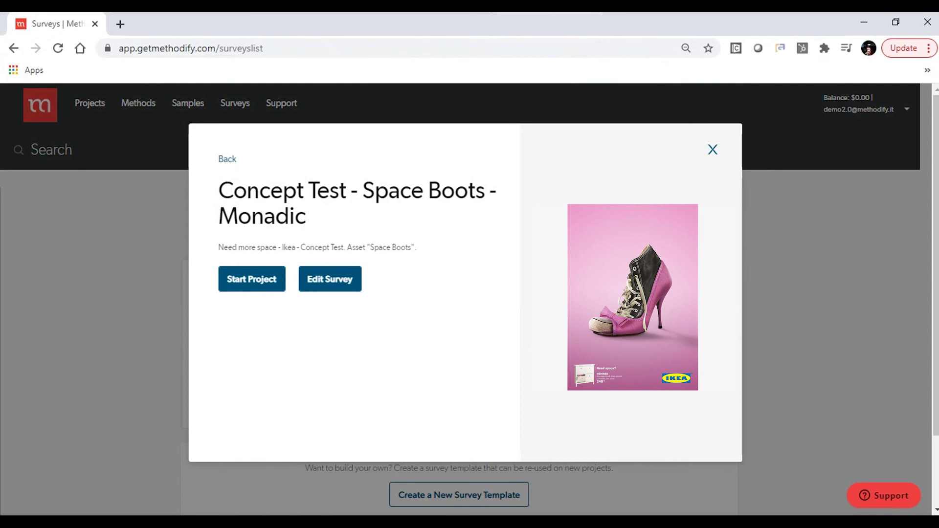
click(333, 285)
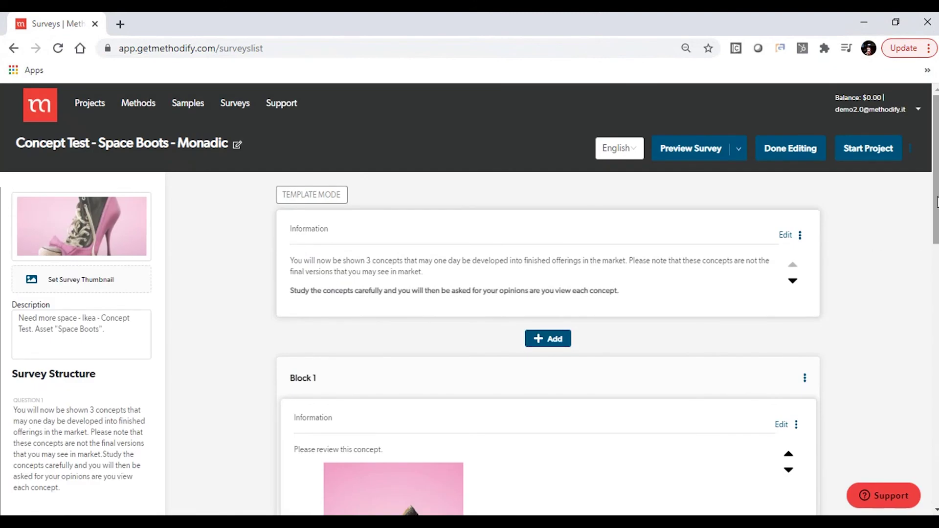
Open the introductory information question for editing and review the Block 1 questions and the concept image question's available actions
click(50, 443)
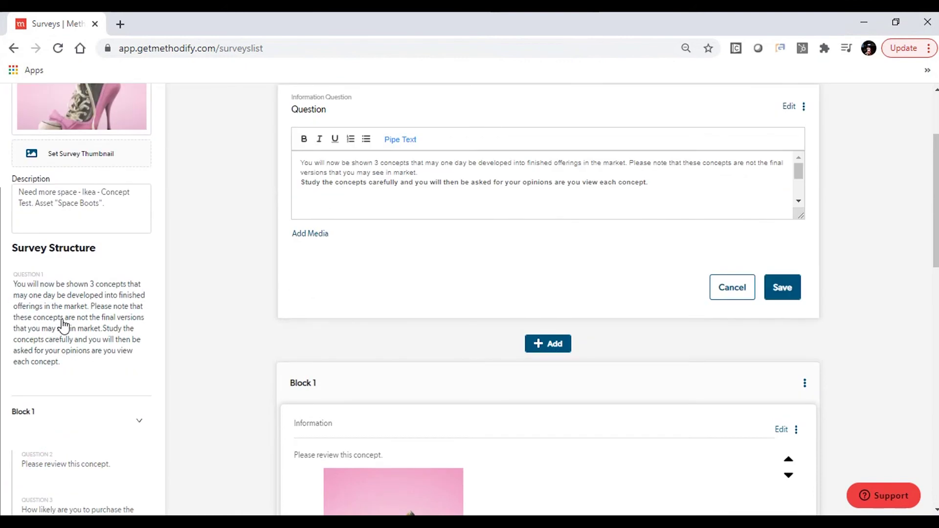
scroll(565, 257, down, 6)
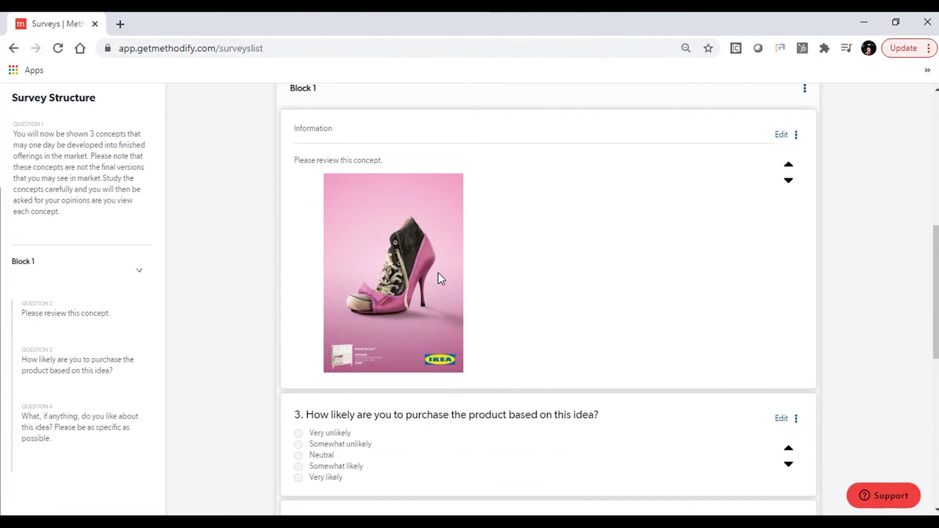
click(795, 136)
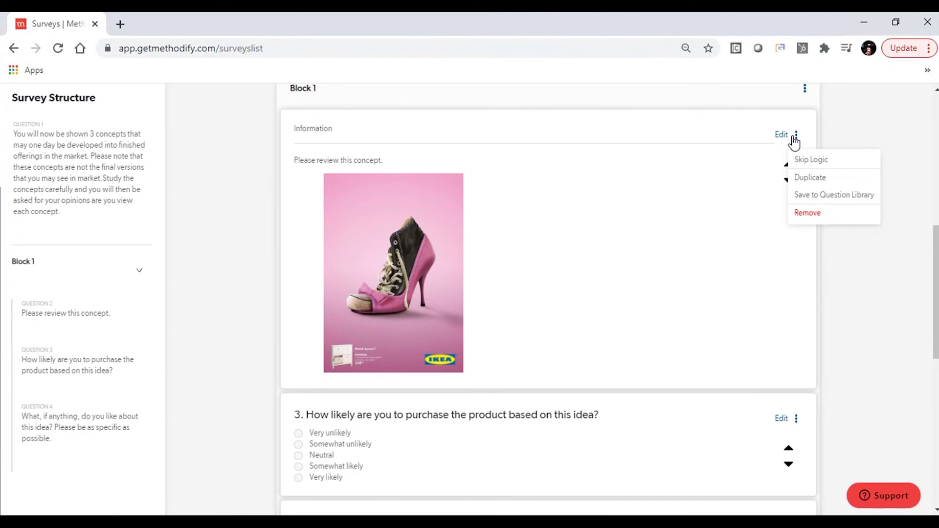
drag(936, 267, 936, 396)
scroll(843, 371, down, 1)
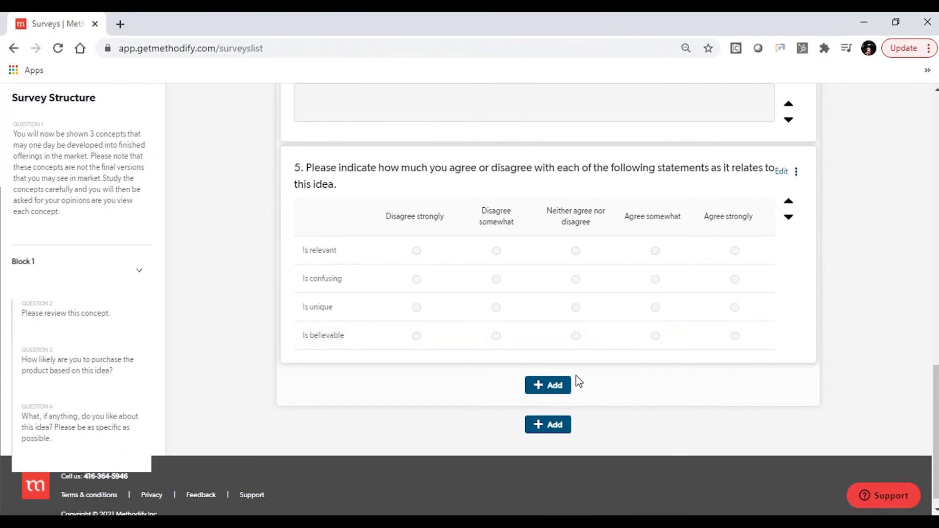
Move the "How likely are you to purchase the product based on this idea?" question down one position in Block 1
drag(936, 372, 937, 312)
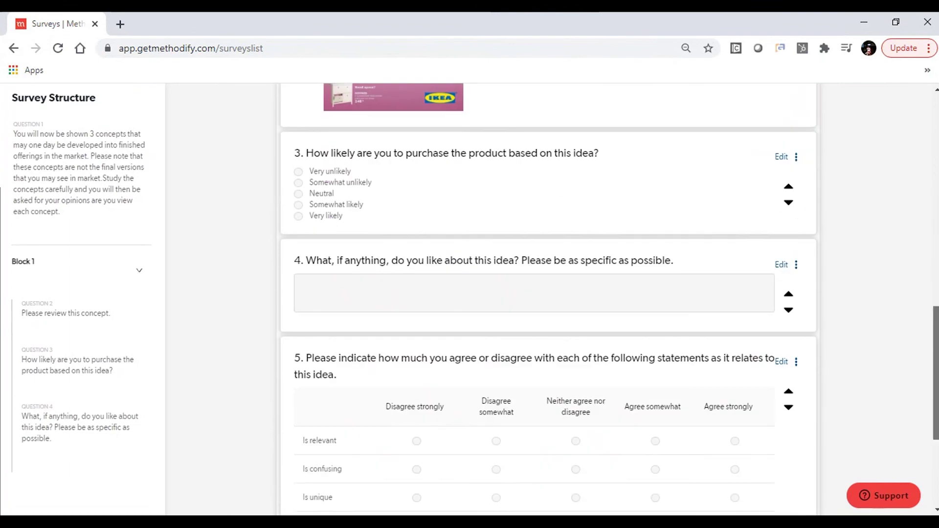
click(788, 202)
scroll(506, 173, down, 3)
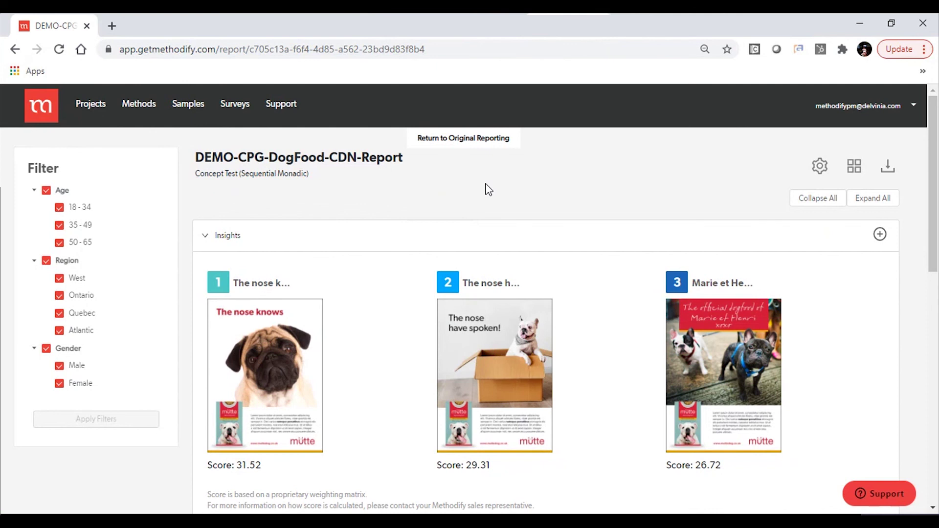
View the download formats of the DEMO-CPG-DogFood-CDN report and expand its Overall Likeability chart
click(893, 169)
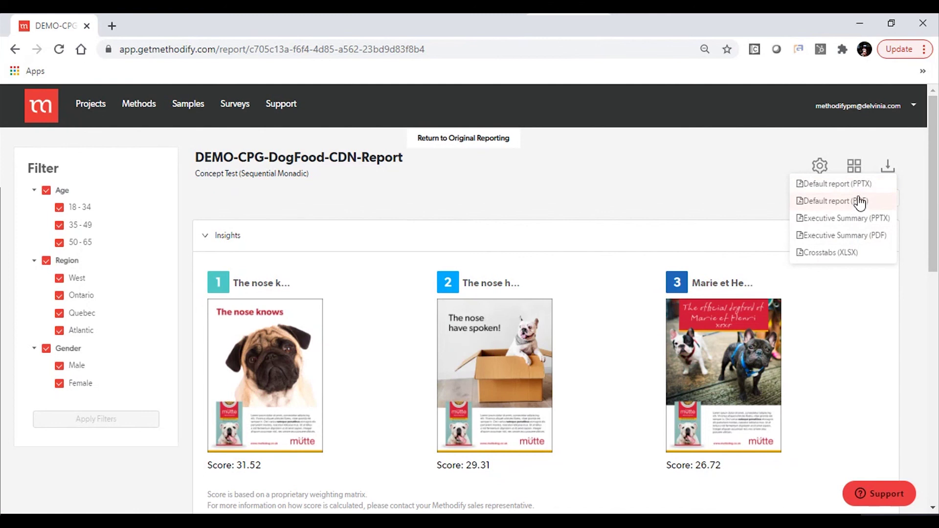
click(729, 208)
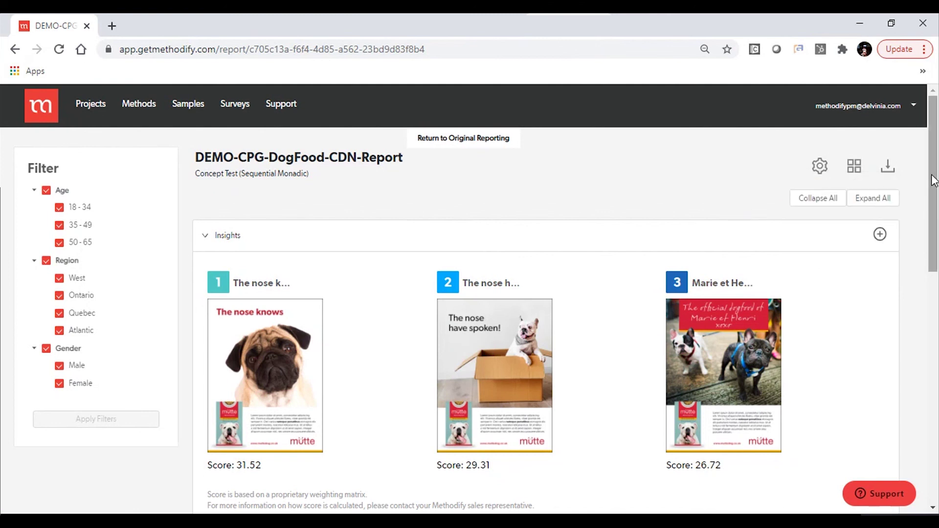
drag(935, 179, 937, 340)
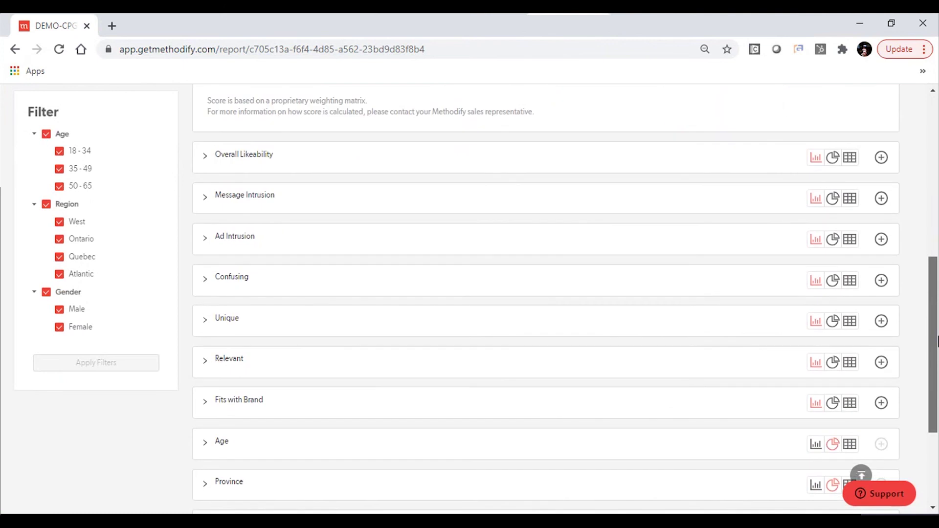
click(243, 162)
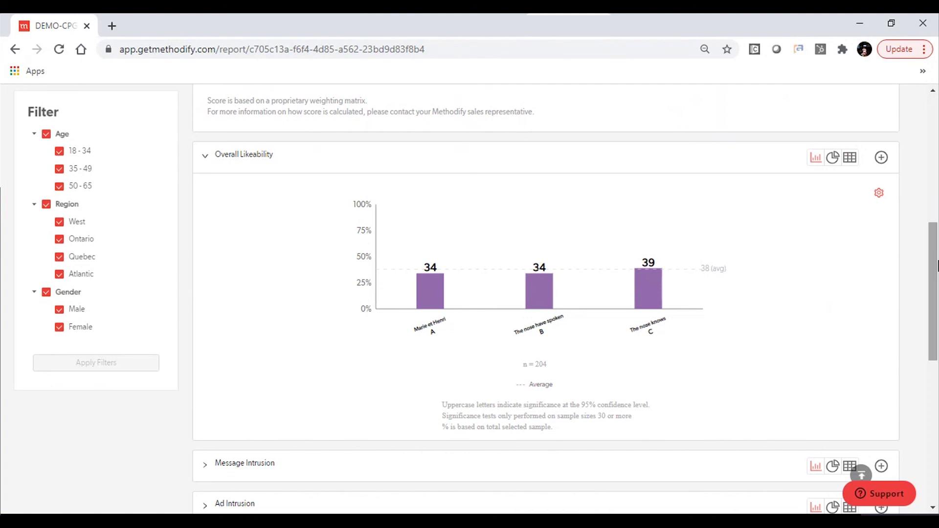
drag(935, 261, 934, 273)
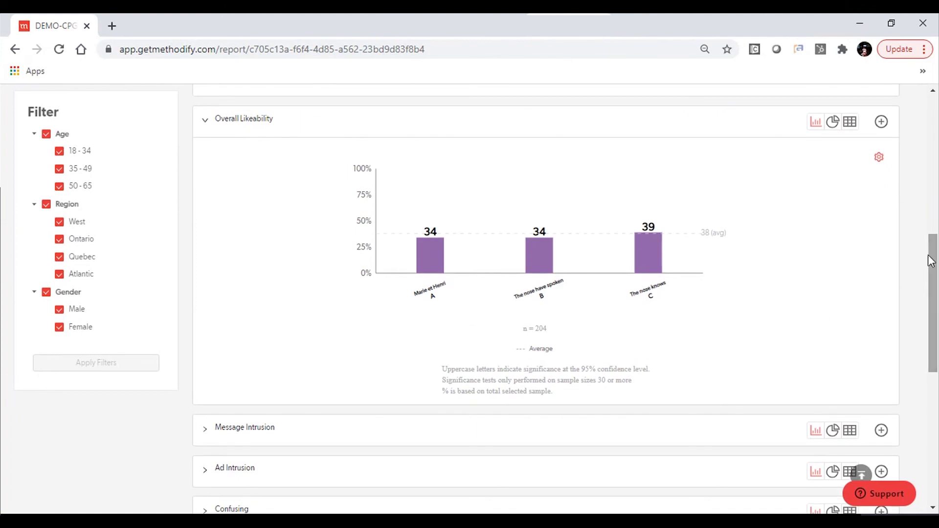
Show the Overall Likeability results as a table, check the table's display settings, and collapse the section
click(851, 124)
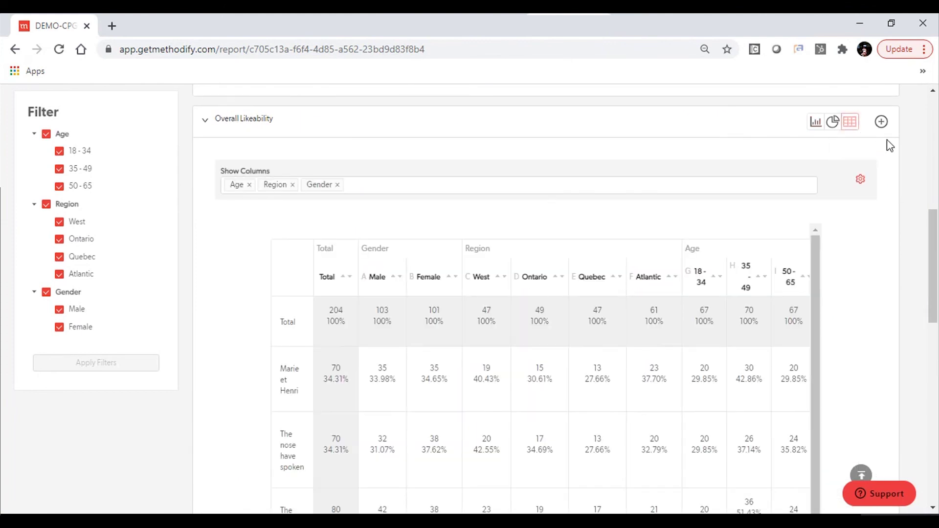
click(862, 180)
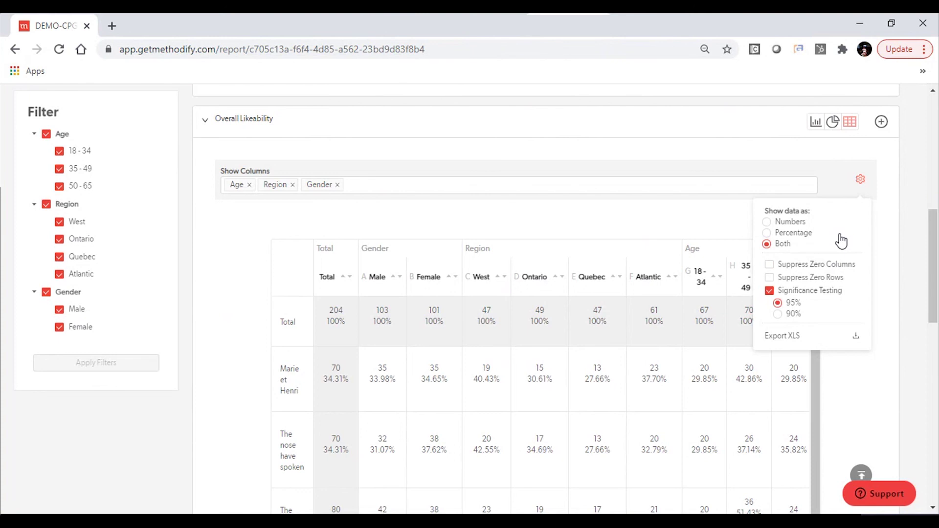
click(270, 133)
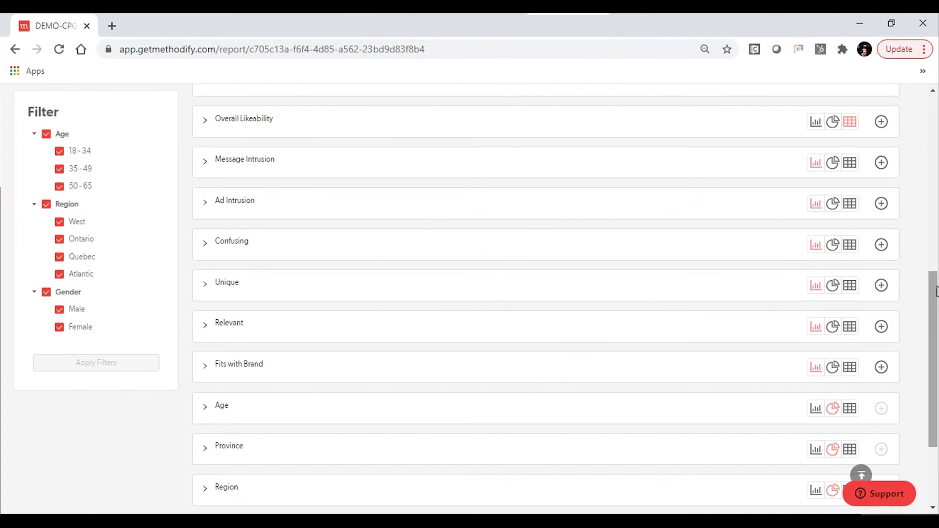
View the report's saved Stories and close the list
scroll(936, 292, up, 10)
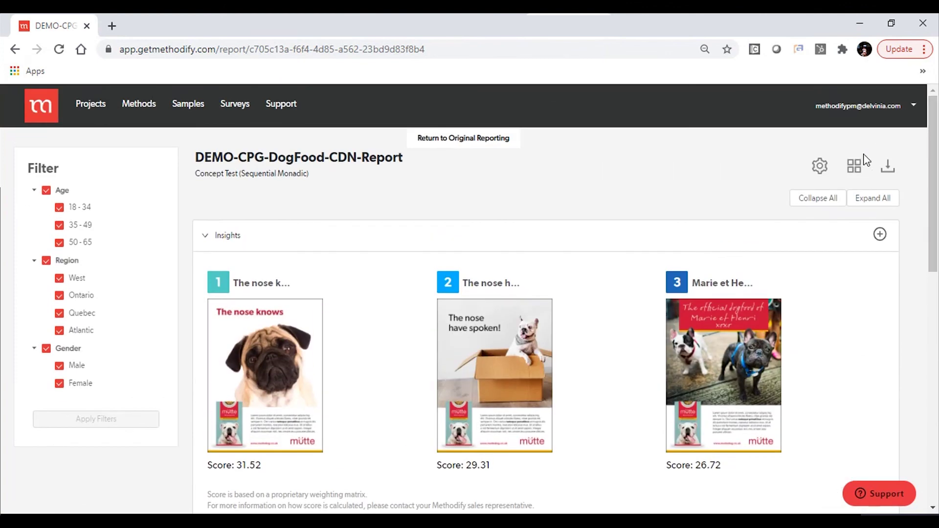
click(857, 169)
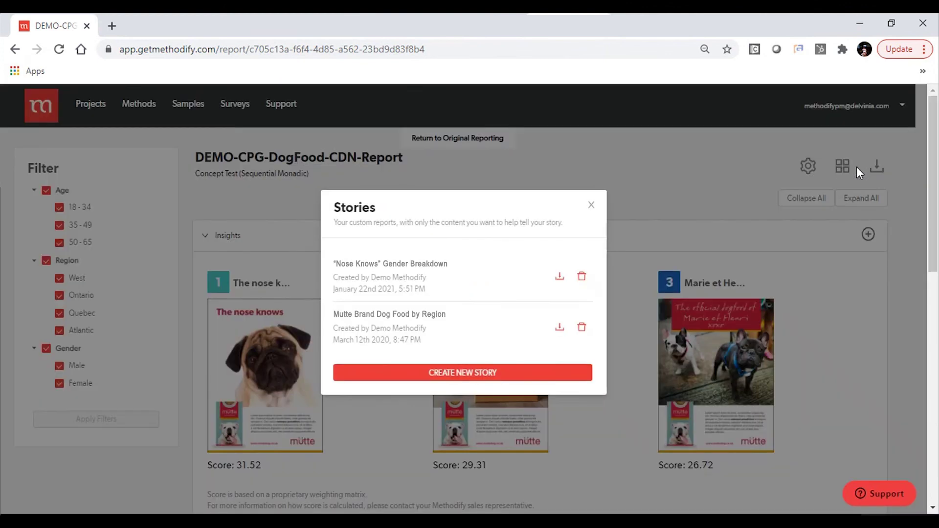
click(591, 204)
mouse_move(936, 191)
mouse_down()
mouse_move(937, 351)
mouse_move(938, 183)
mouse_up()
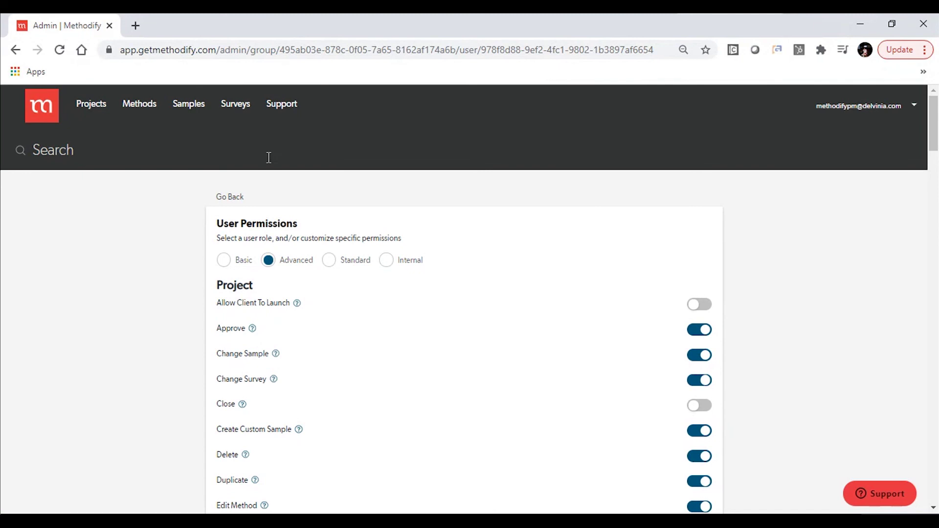
Try the Basic user role, restore Advanced, and toggle the Allow Client To Launch permission on and back off
click(223, 260)
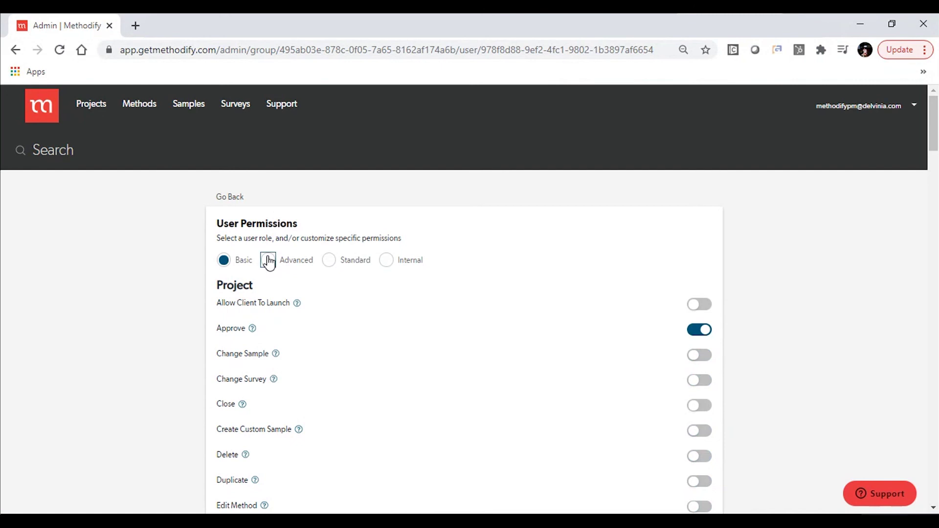
click(268, 260)
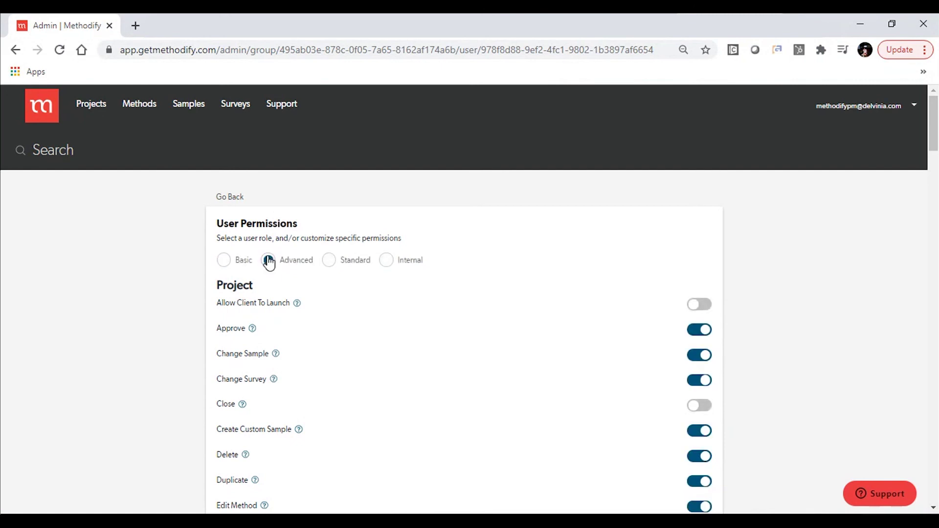
click(699, 308)
click(704, 314)
mouse_move(251, 329)
mouse_move(937, 129)
mouse_down()
mouse_move(937, 297)
mouse_move(937, 126)
mouse_up()
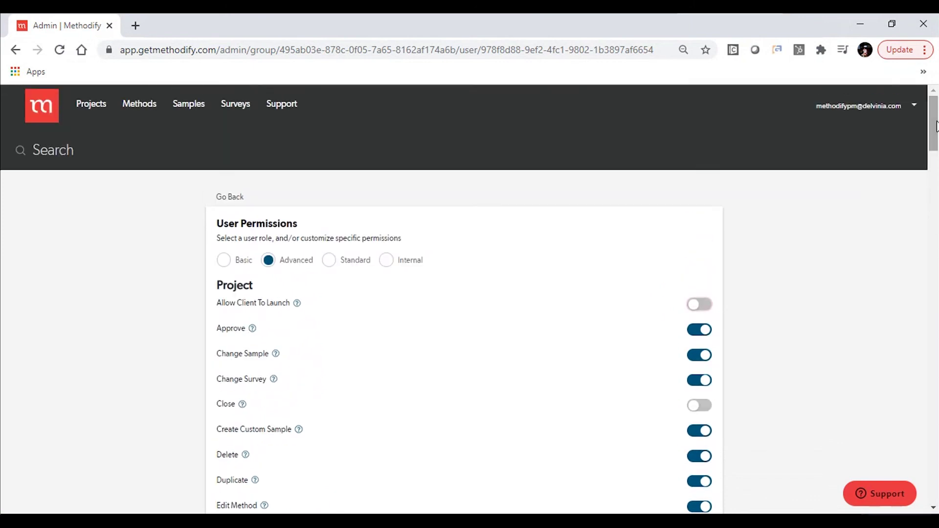